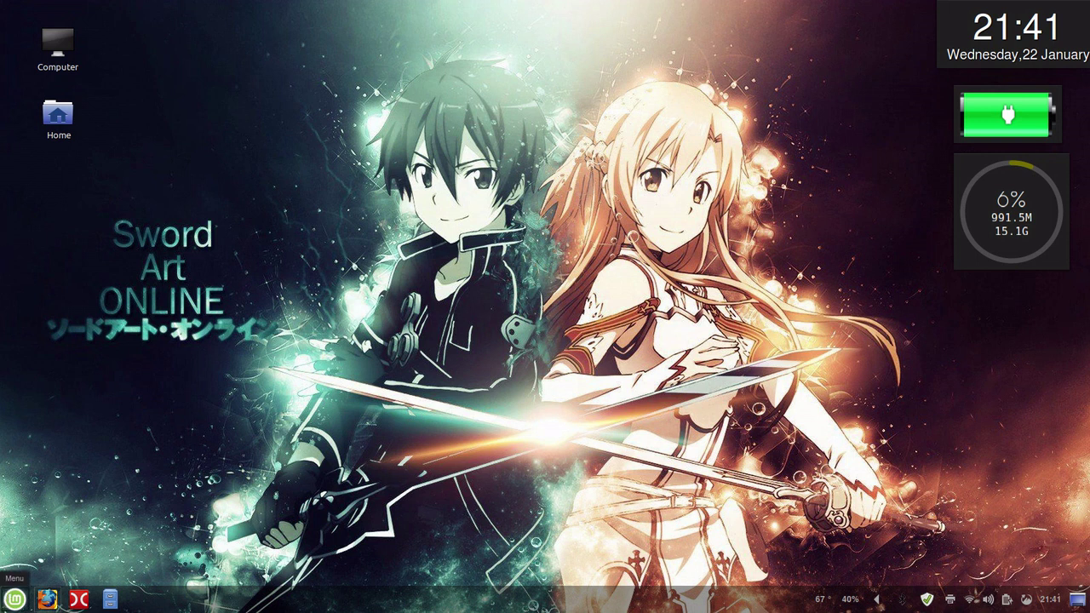
Launch LibreOffice, check its installed version in Help > About, then close it.
click(8, 598)
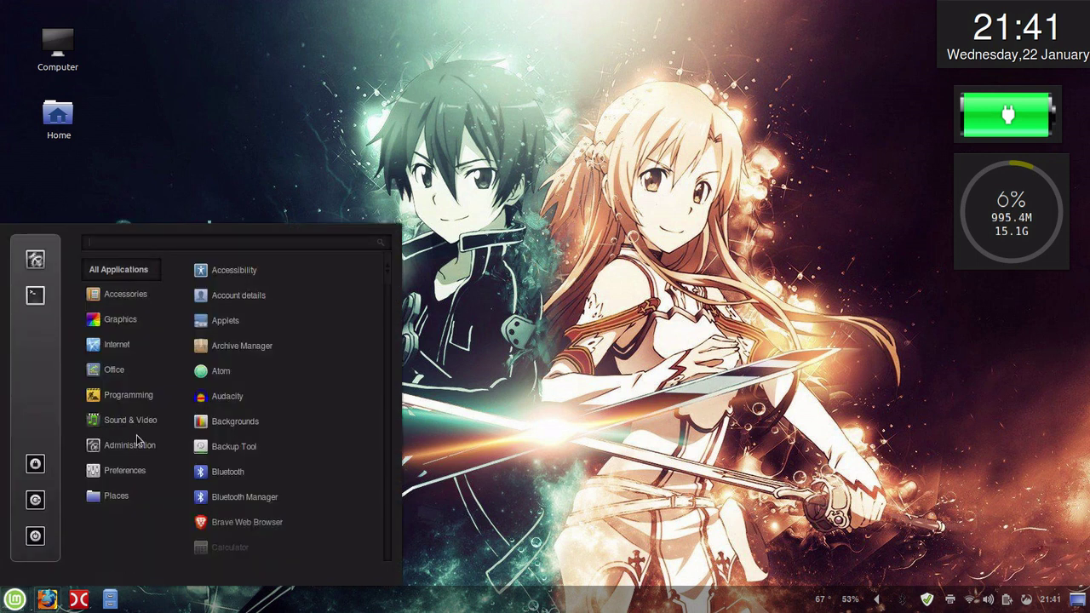
mouse_move(133, 372)
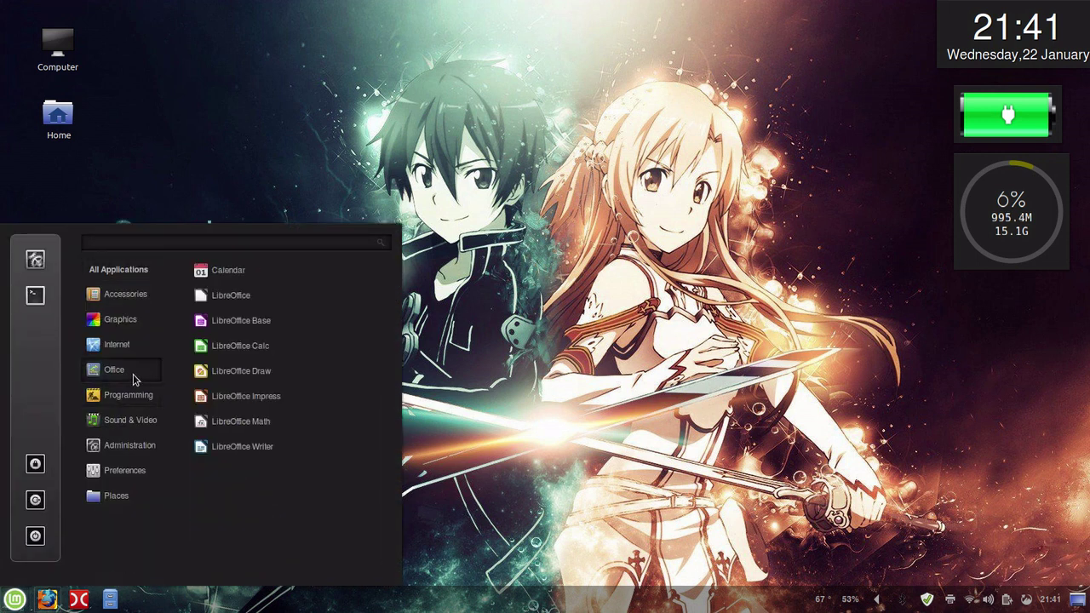
click(250, 300)
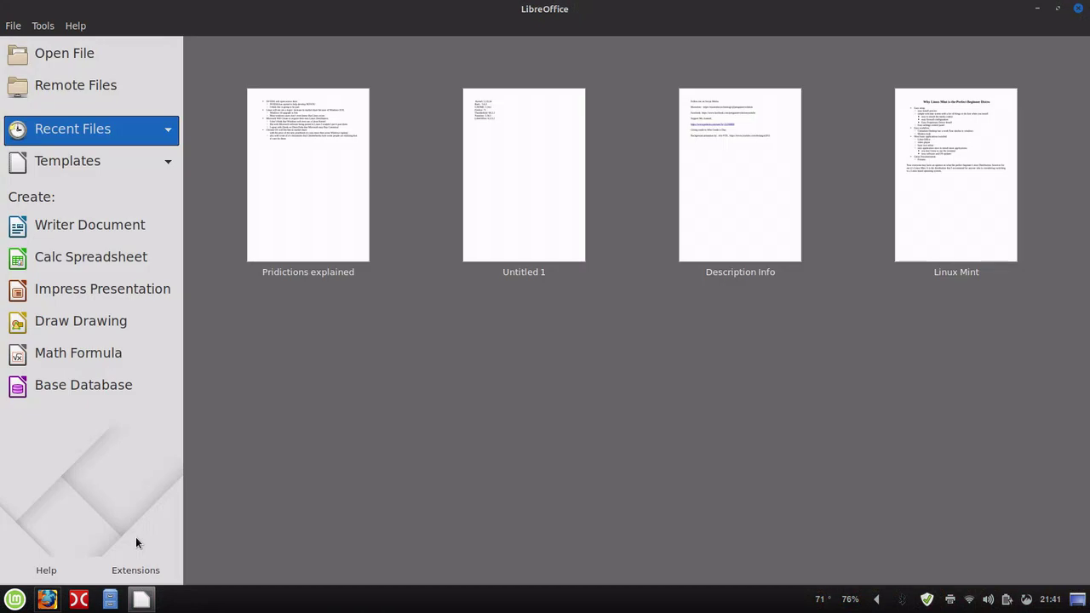
click(75, 25)
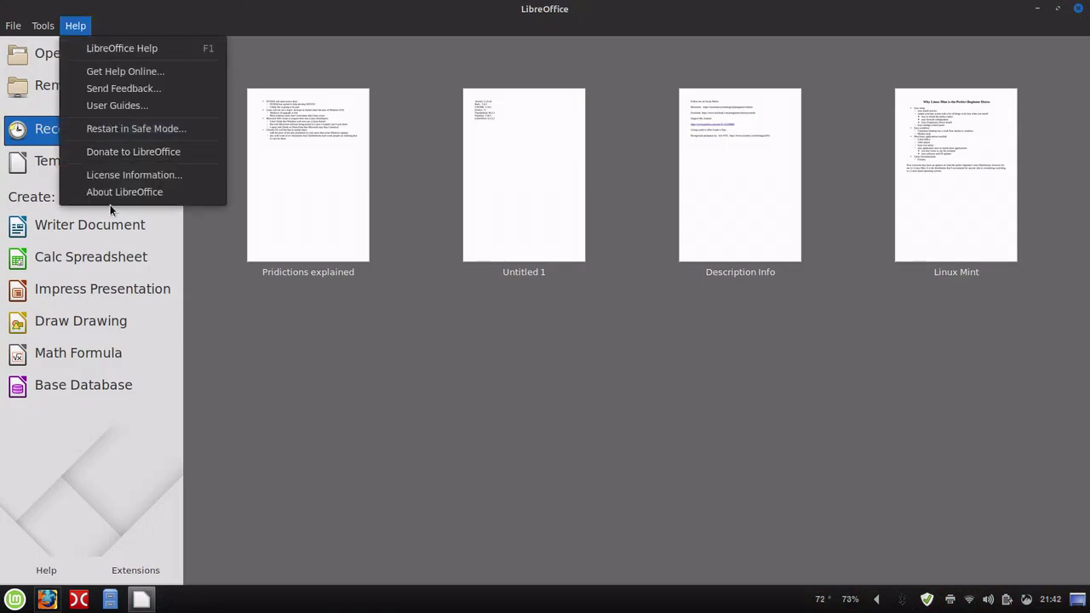
click(106, 193)
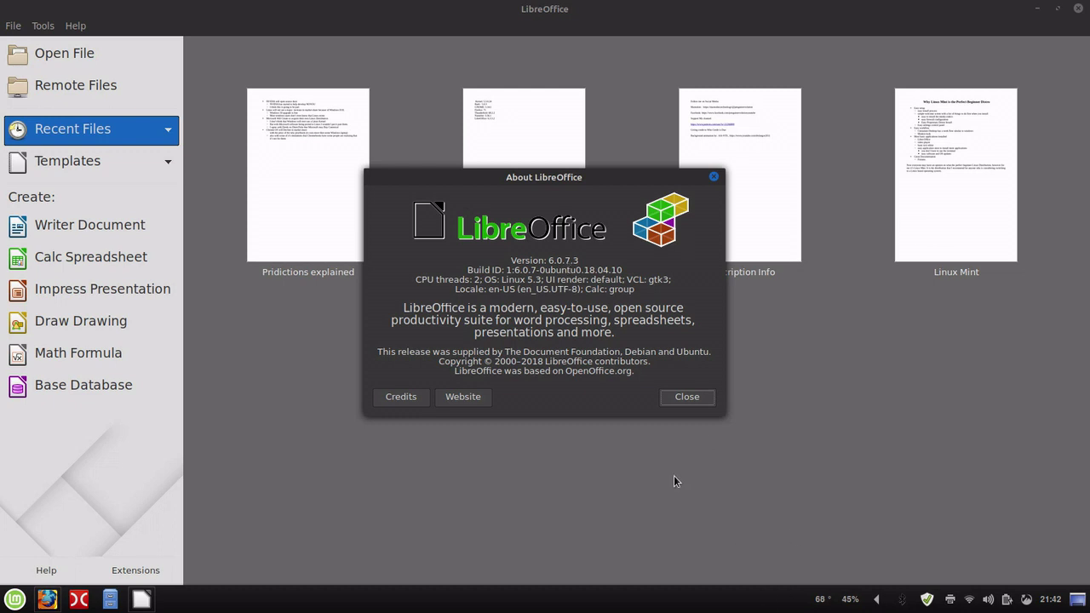
click(682, 402)
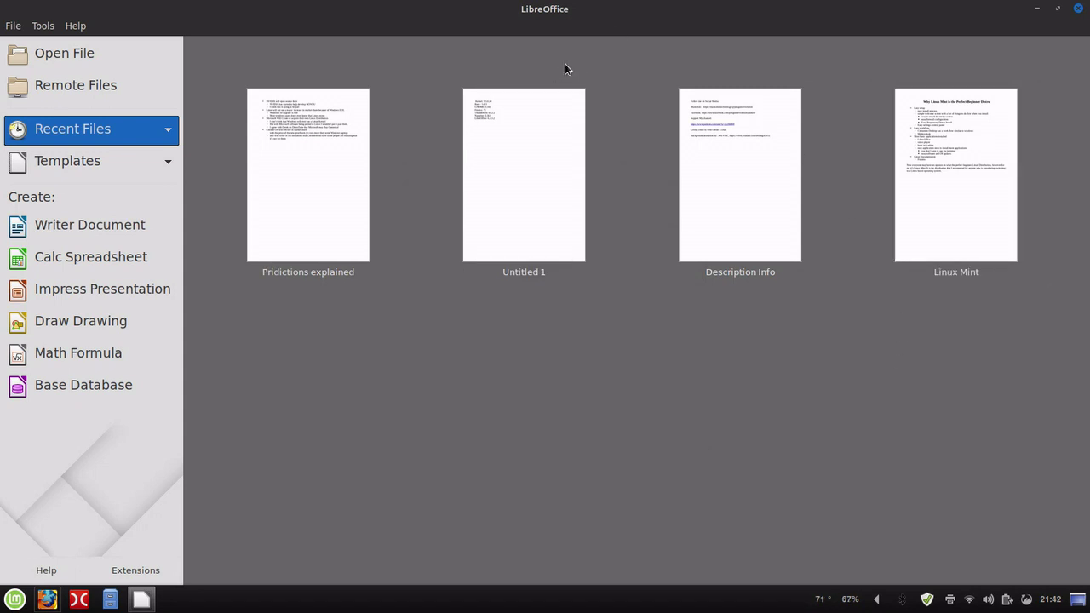
click(1080, 9)
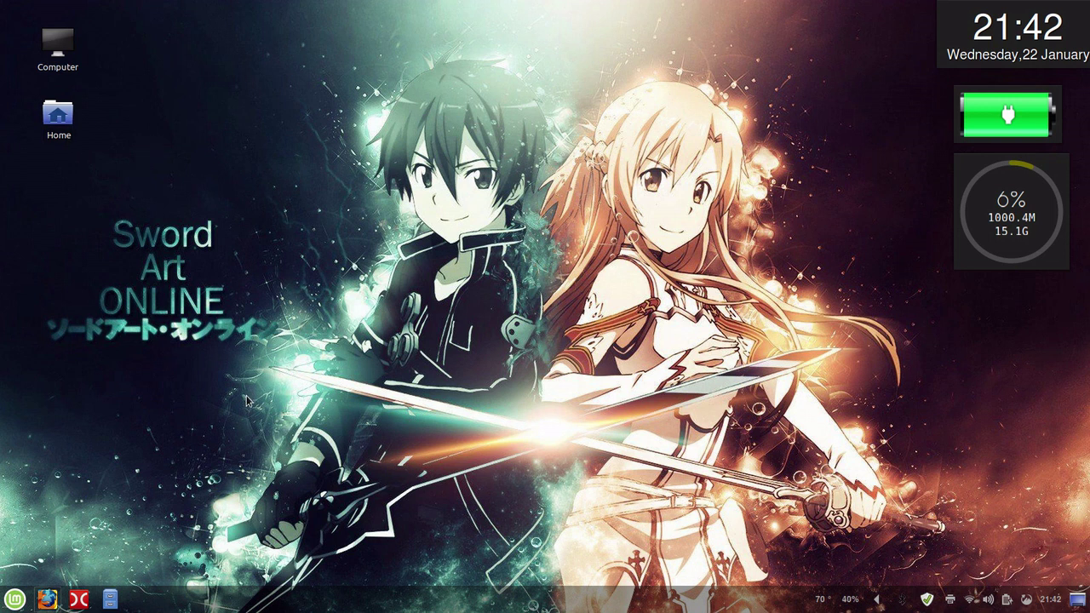
Launch GIMP from the applications menu, maximize its window, then quit it.
click(15, 600)
mouse_move(183, 366)
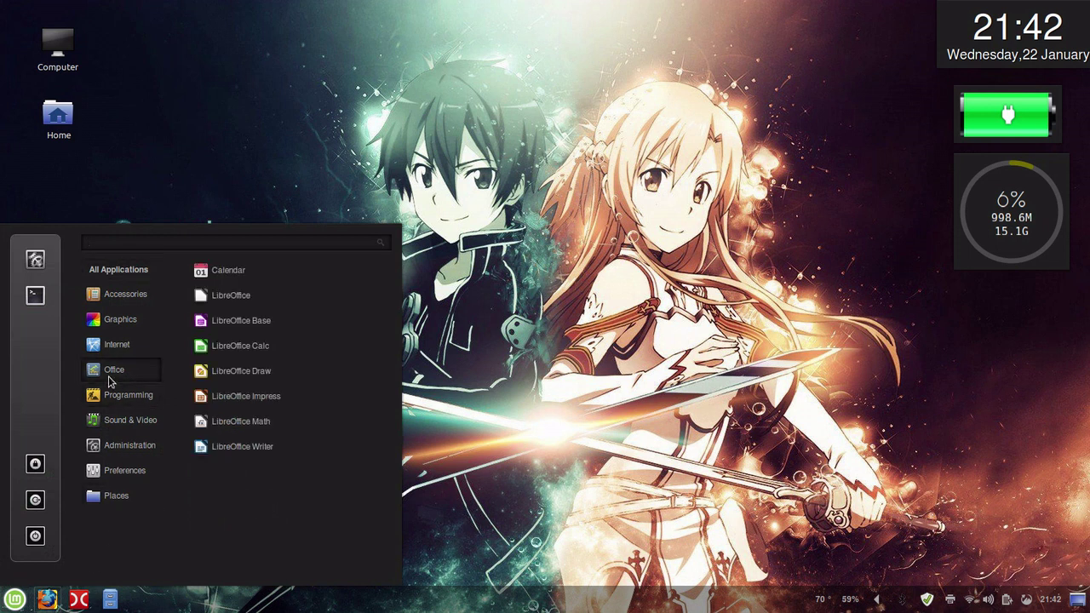
mouse_move(110, 428)
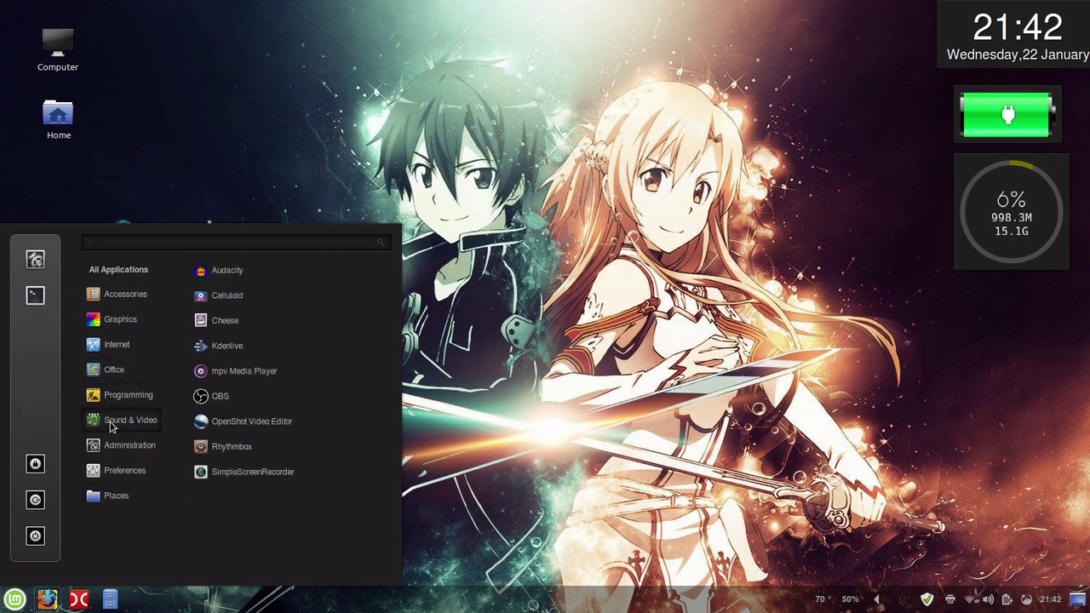
mouse_move(124, 361)
mouse_move(128, 319)
click(273, 315)
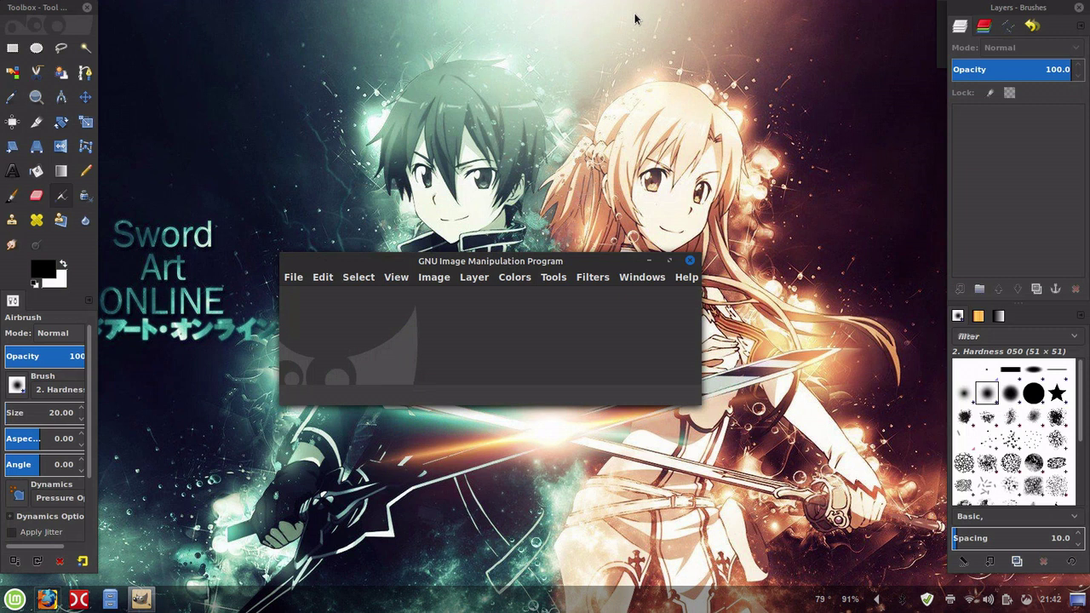
click(669, 261)
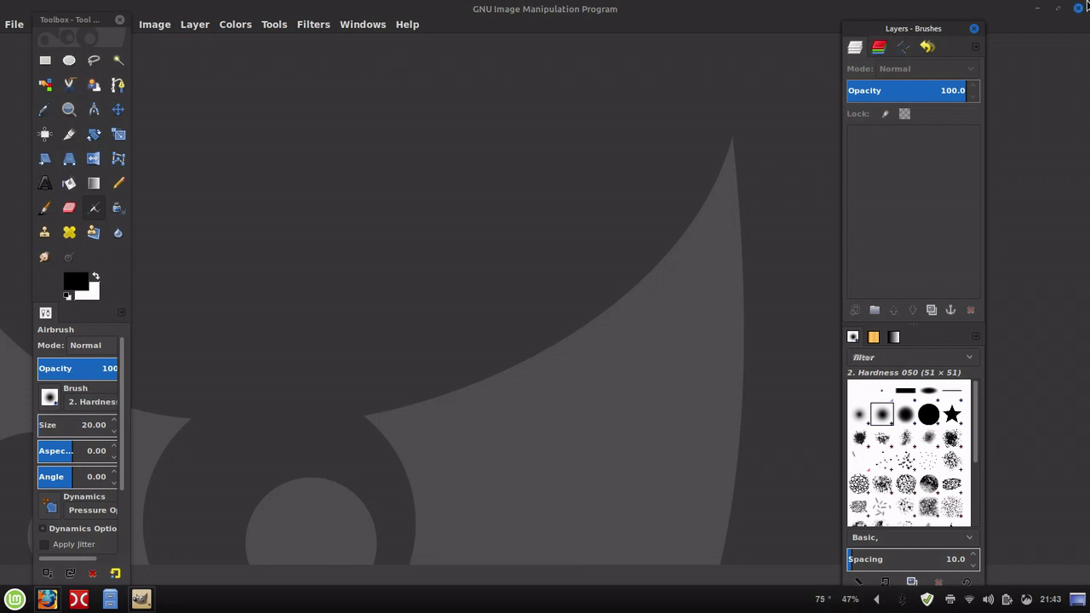
key(ctrl+q)
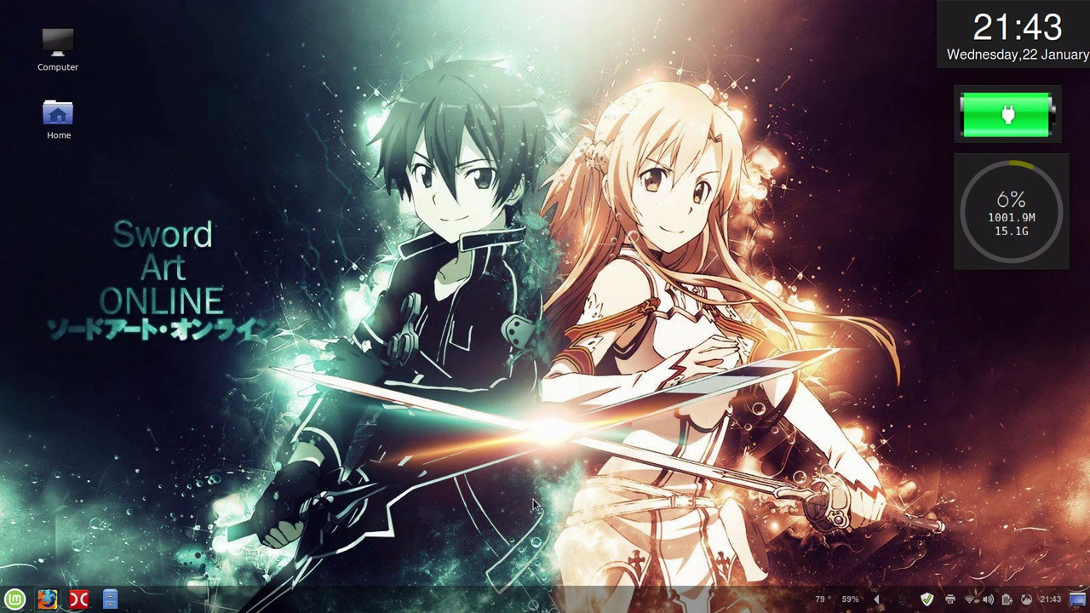
Bring Firefox back and look over the gimp stable and LibreOffice 6.2.x PPA tabs.
click(47, 599)
click(72, 27)
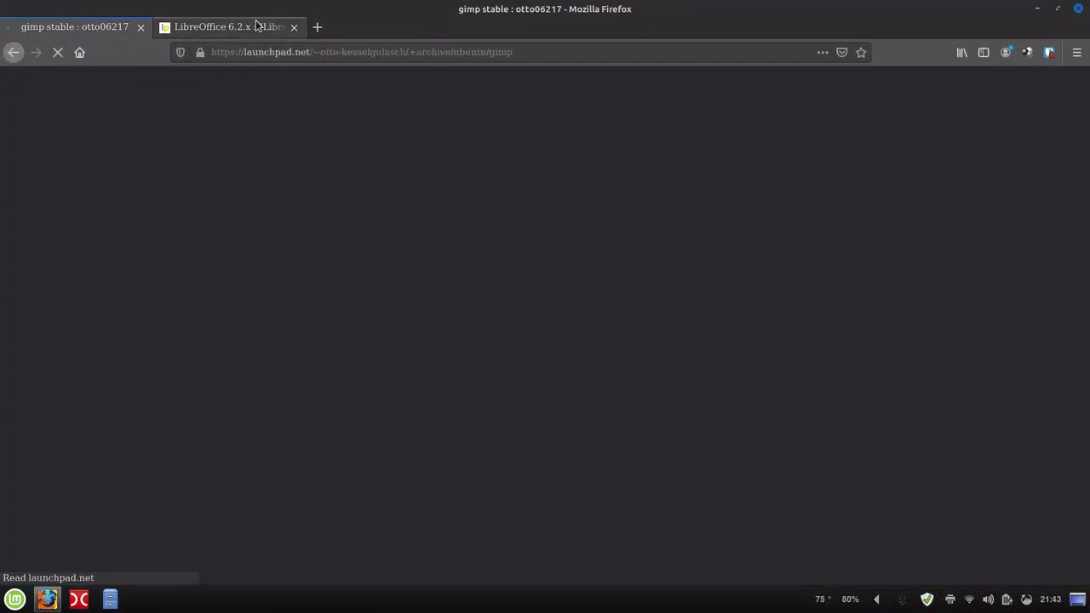
click(256, 27)
scroll(355, 236, up, 5)
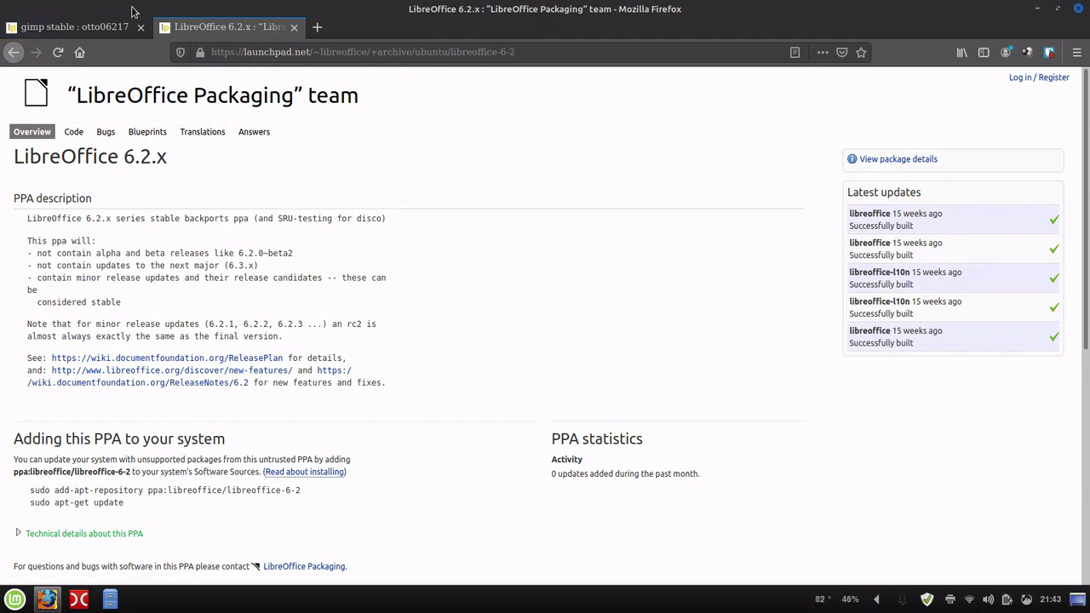
Select the add-apt-repository command under 'Adding this PPA' on the gimp stable page, and open a terminal.
click(75, 26)
scroll(299, 271, up, 5)
scroll(298, 289, down, 5)
scroll(311, 298, up, 5)
scroll(310, 292, down, 1)
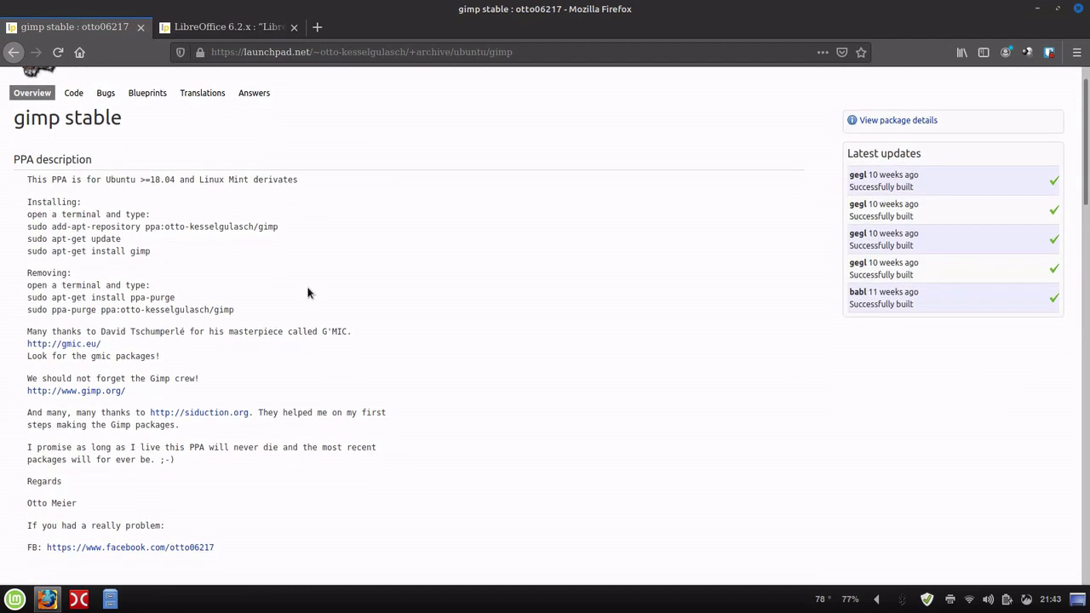
scroll(307, 290, down, 2)
scroll(297, 298, down, 5)
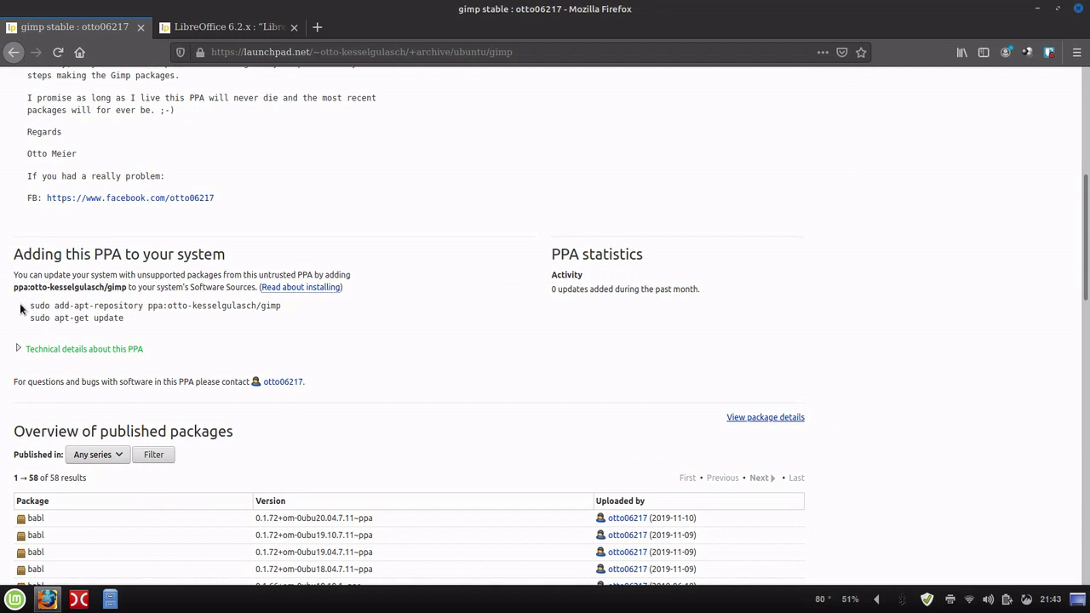
drag(280, 306, 11, 314)
key(ctrl+c)
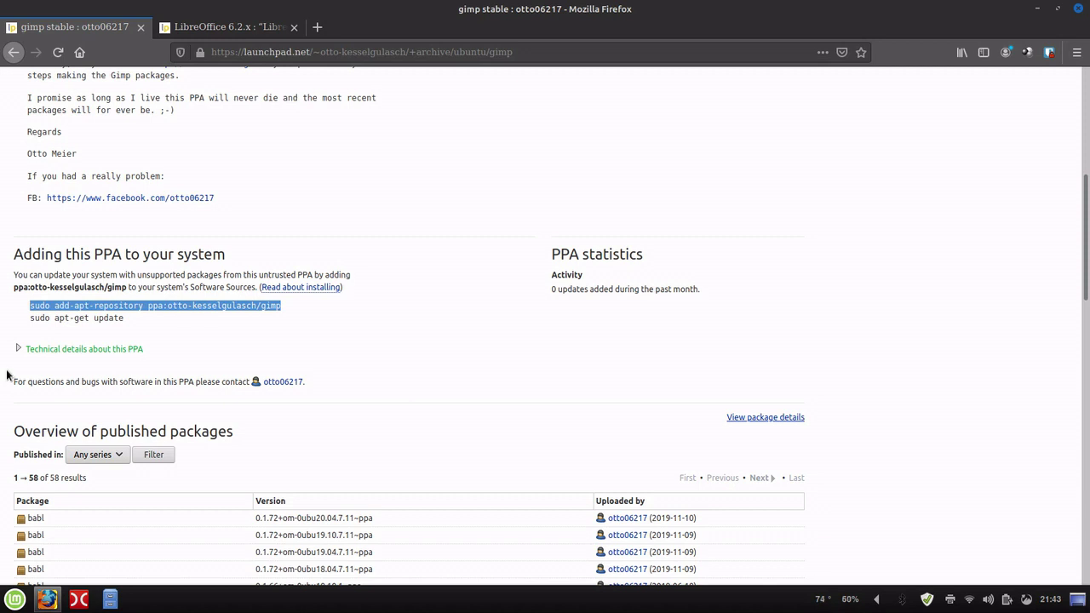
key(ctrl+alt+t)
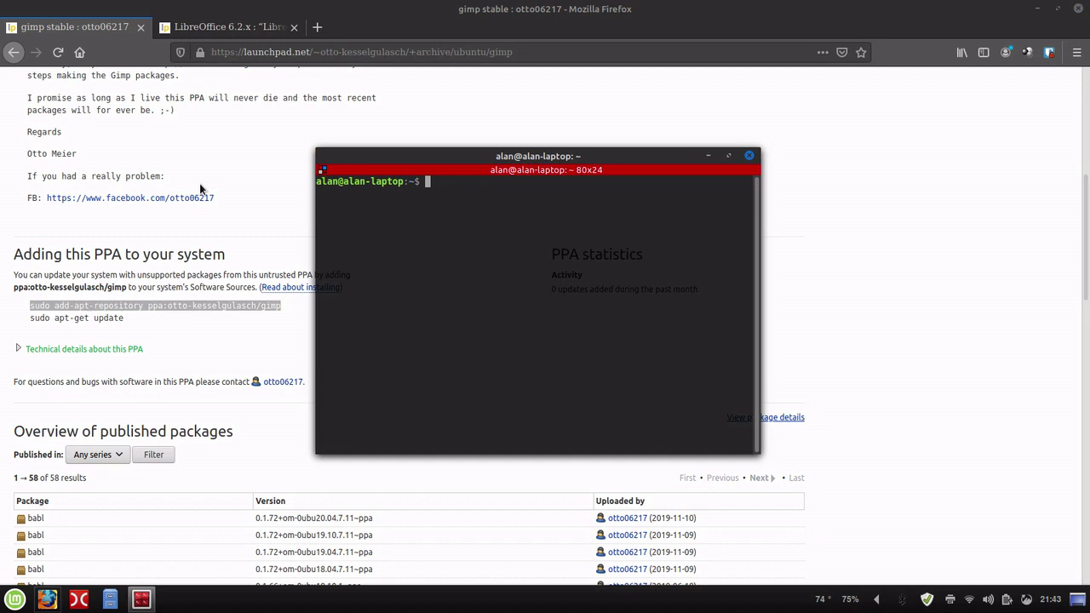
Maximize the terminal, enlarge its text, and paste the add-apt-repository command.
click(730, 156)
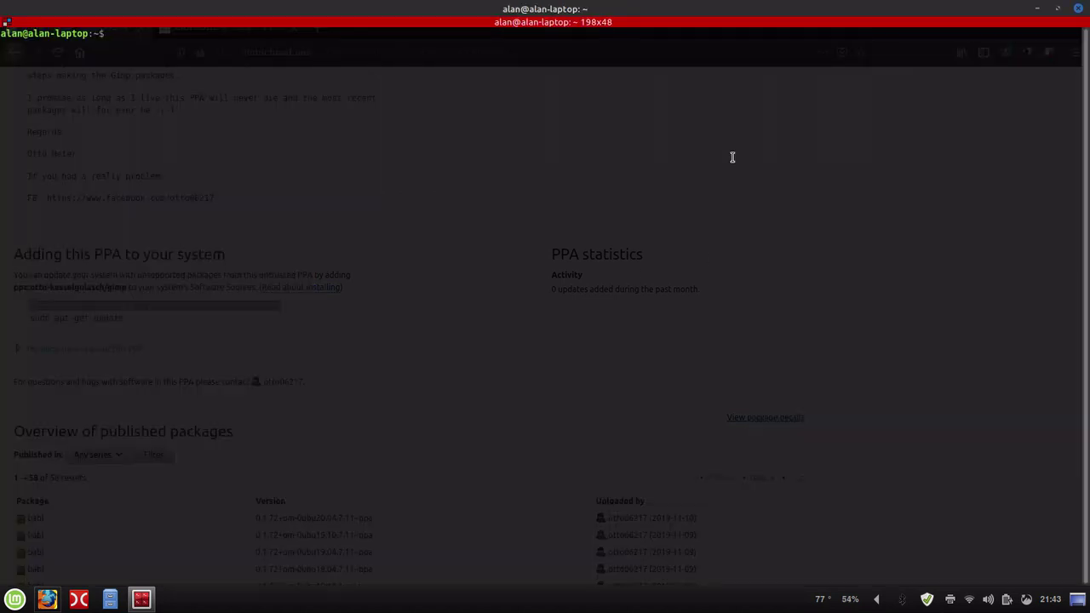
key(ctrl+plus)
key(ctrl+plus)
key(ctrl+plus)
key(ctrl+plus)
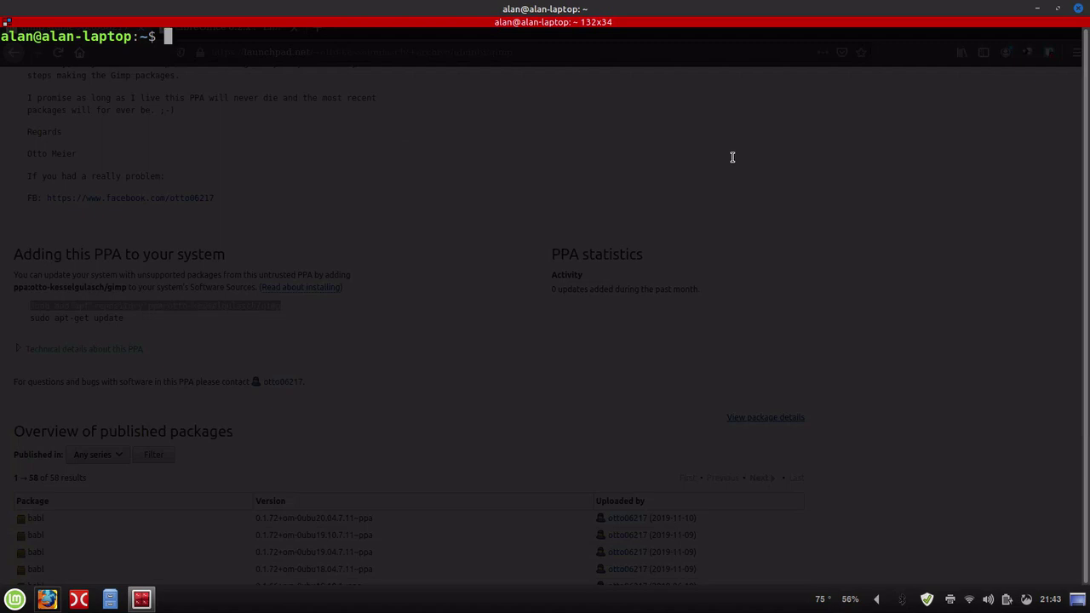
right_click(365, 128)
click(402, 149)
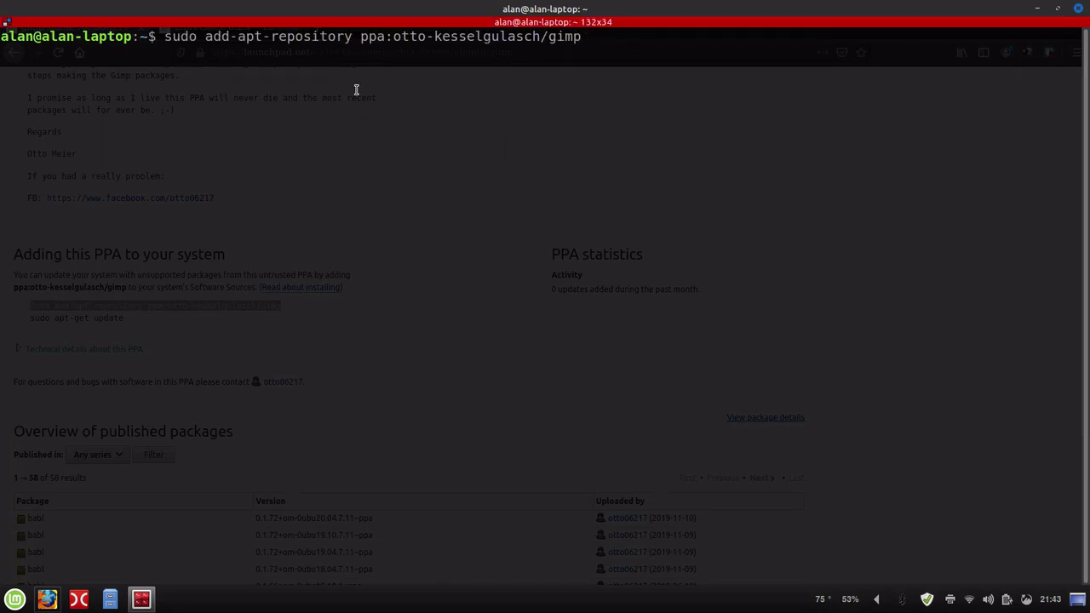
Run the command with the sudo password and confirm adding ppa:otto-kesselgulasch/gimp.
key(Return)
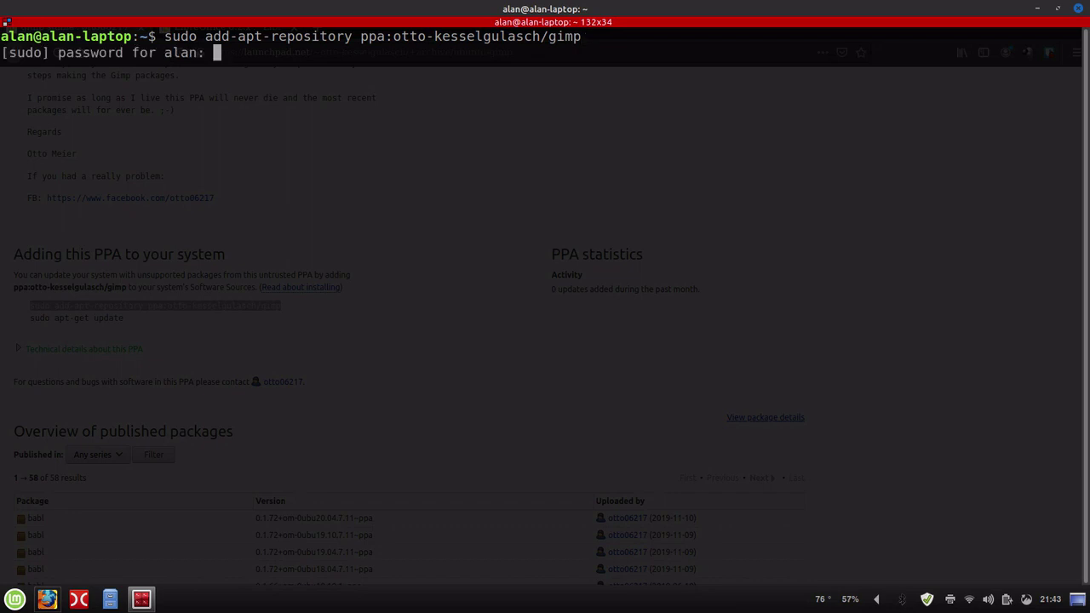
text(*************)
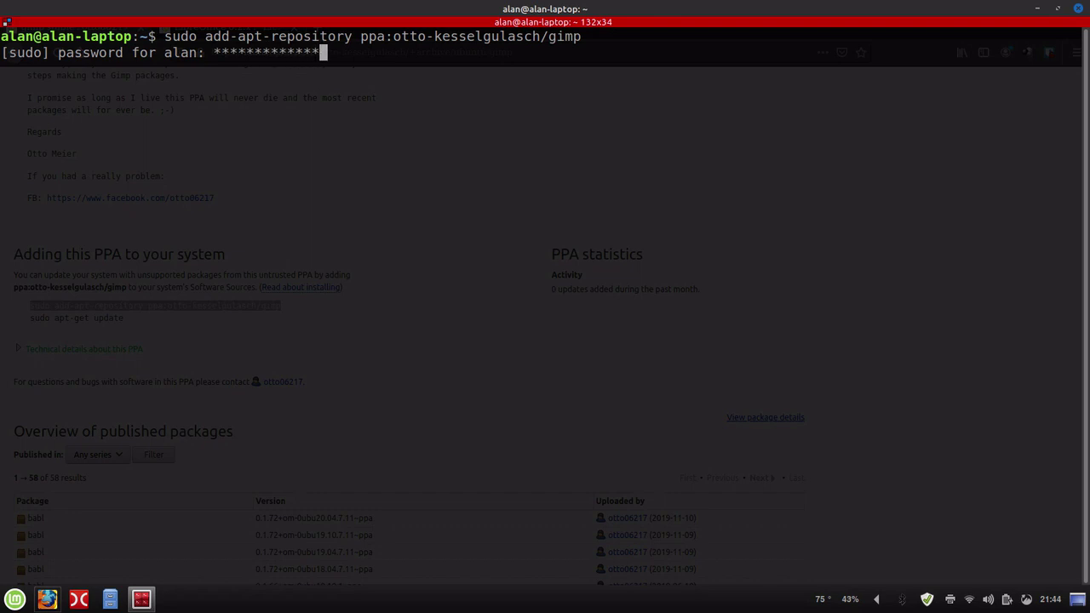
key(Return)
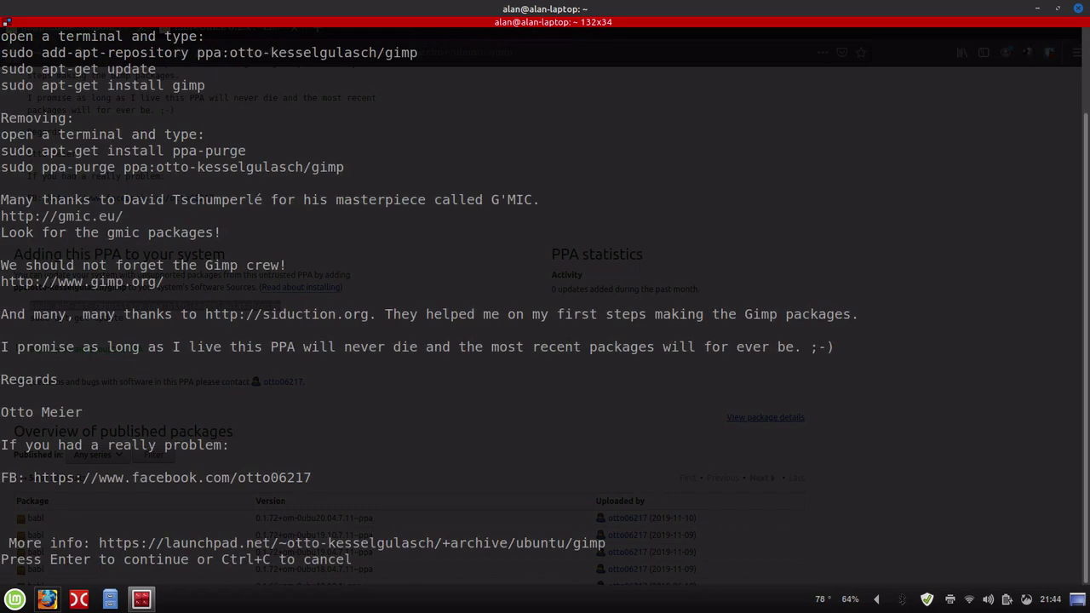
key(Return)
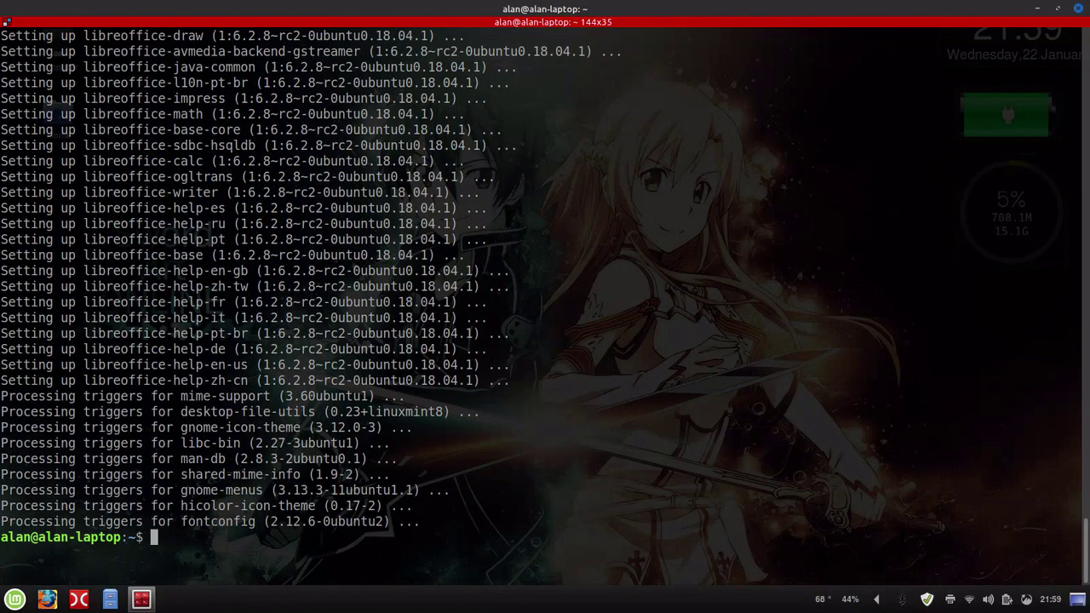
click(17, 601)
mouse_move(114, 394)
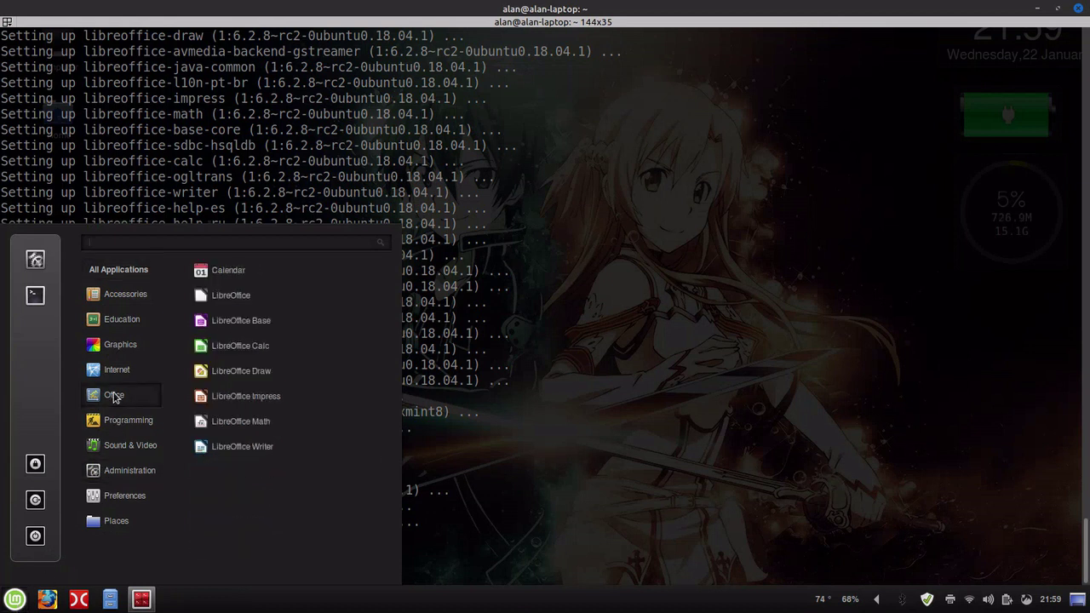
click(204, 295)
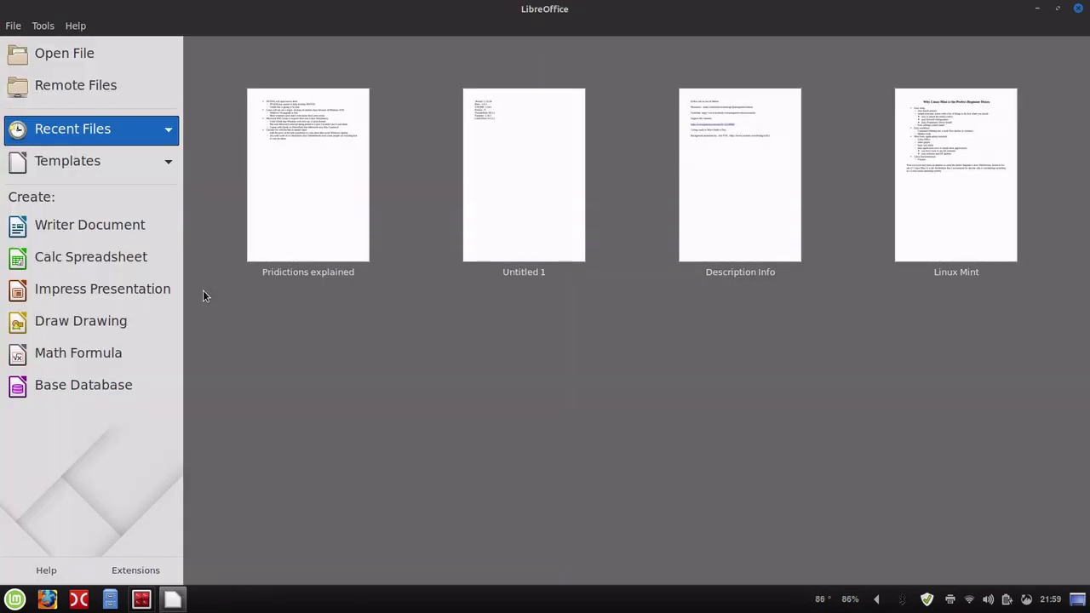
click(75, 25)
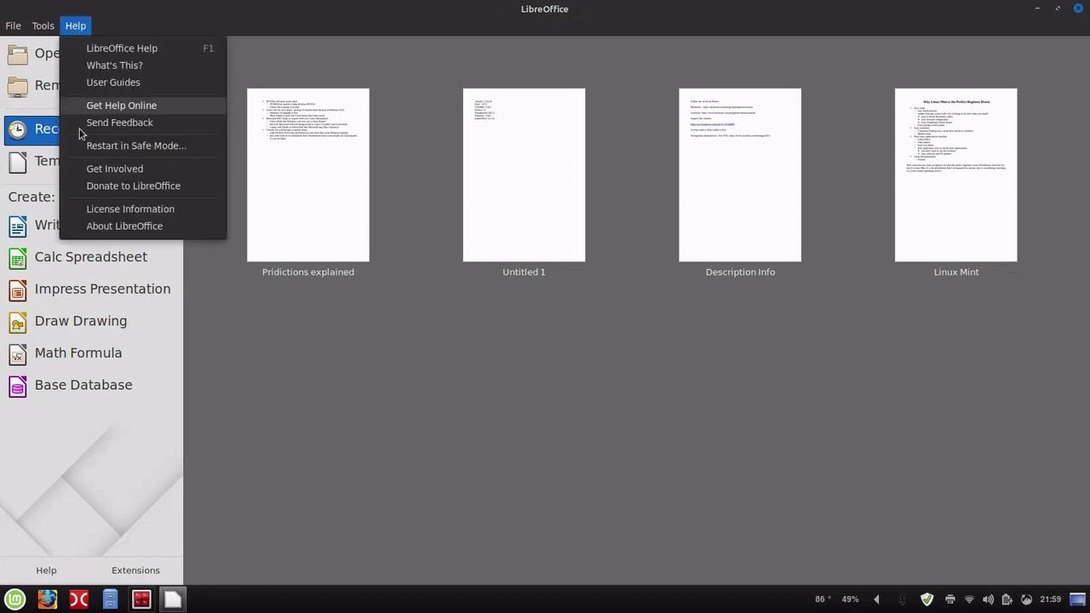
click(110, 228)
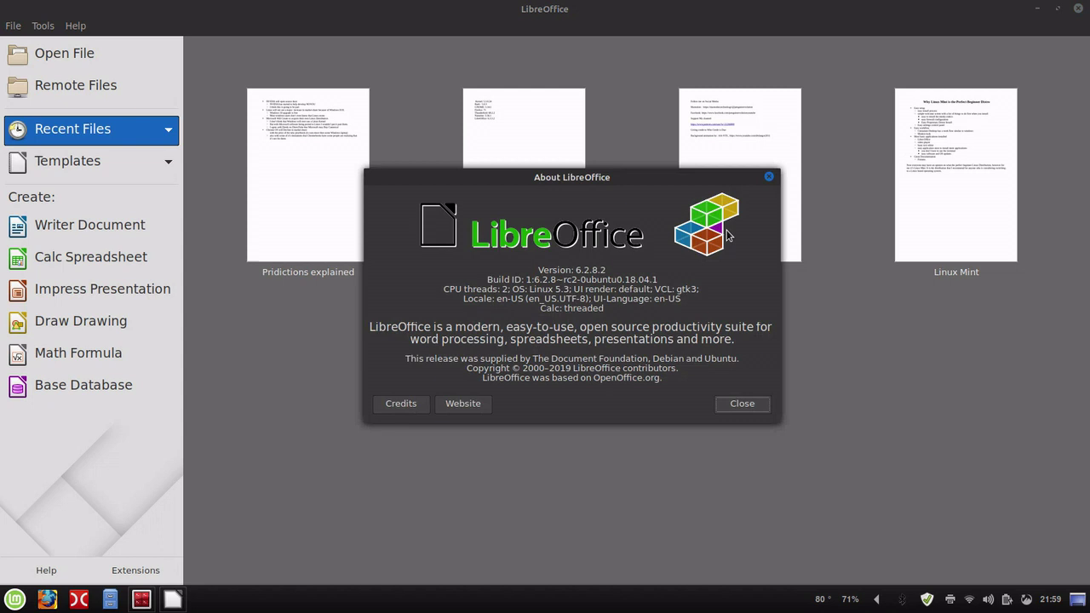
click(741, 404)
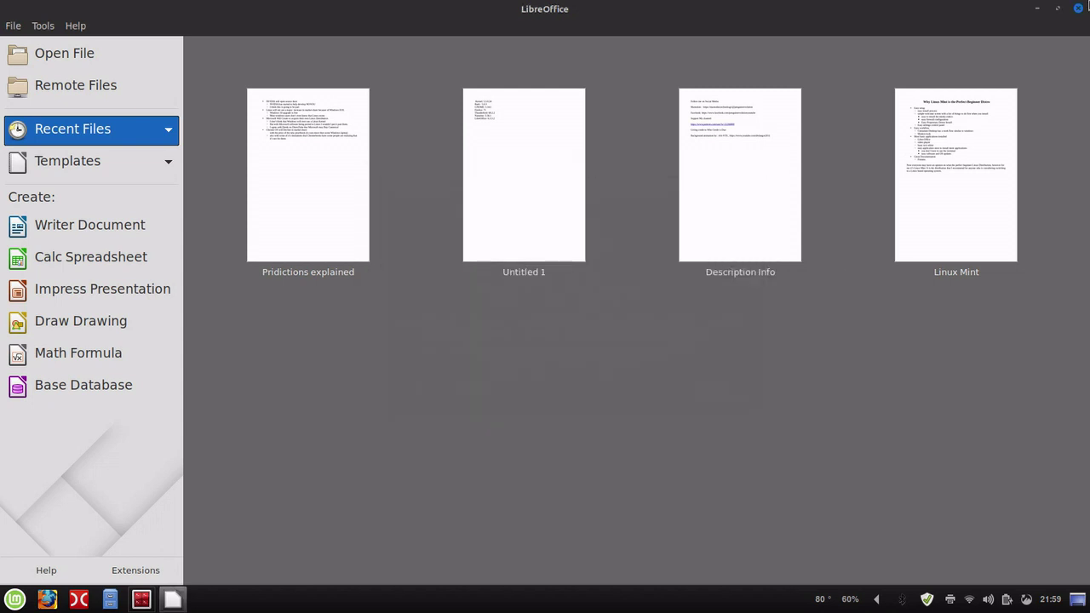
click(1077, 9)
click(15, 600)
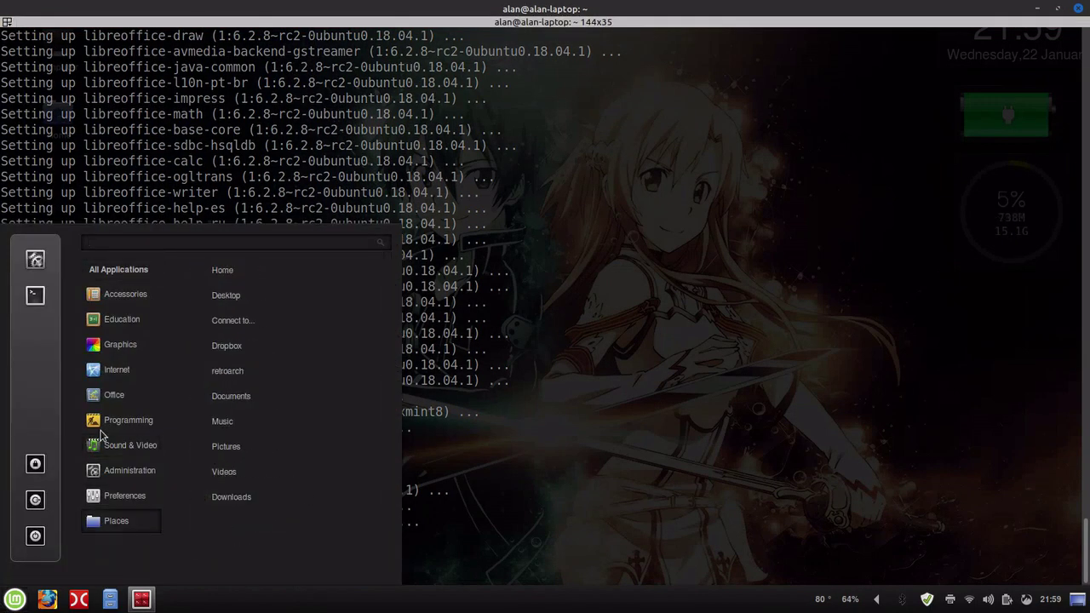
mouse_move(130, 349)
click(213, 328)
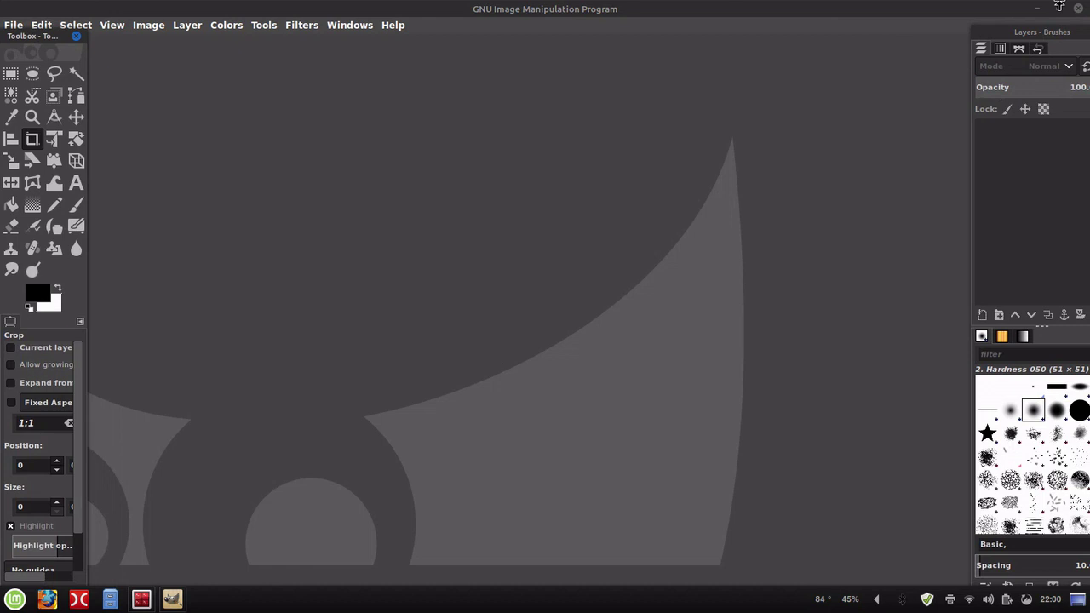
mouse_move(1050, 36)
mouse_down()
mouse_move(768, 53)
mouse_move(1040, 44)
mouse_move(1070, 32)
mouse_up()
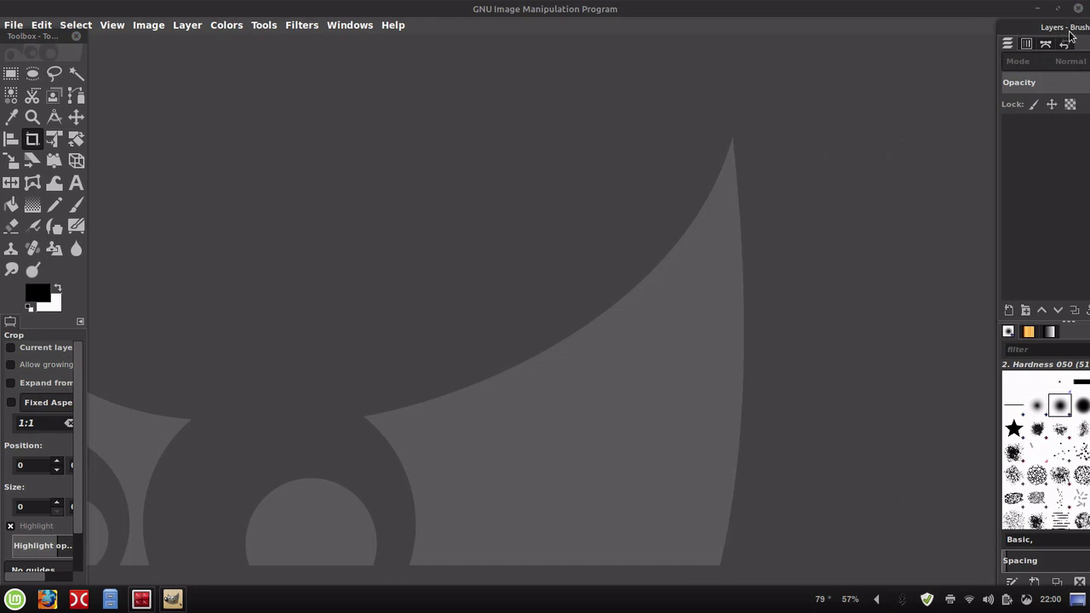
click(1079, 8)
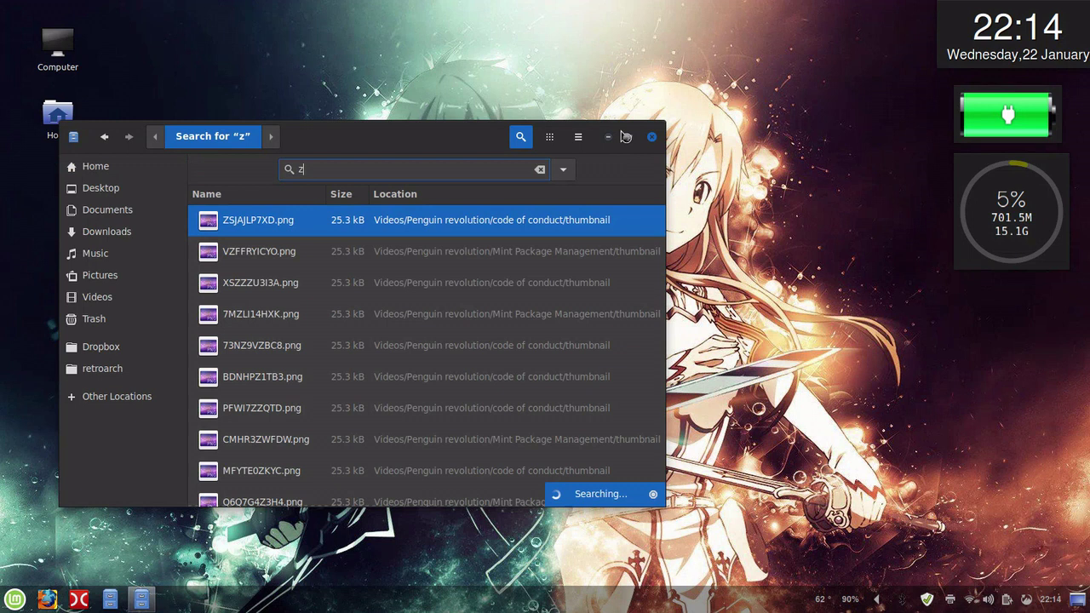
Clear the Nemo search back to the Home folder and close the file manager window.
key(BackSpace)
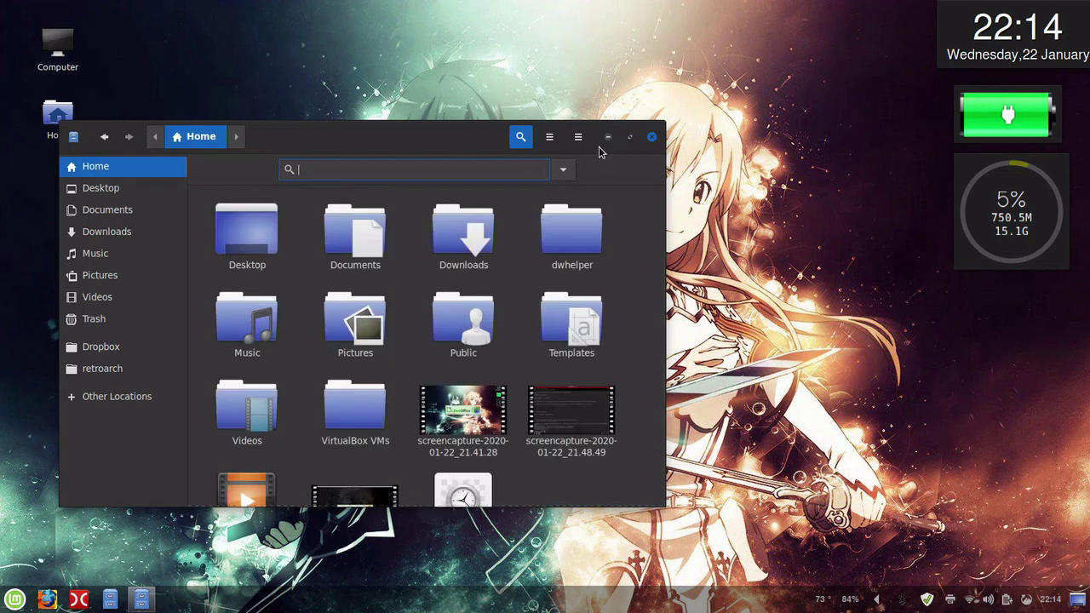
key(Escape)
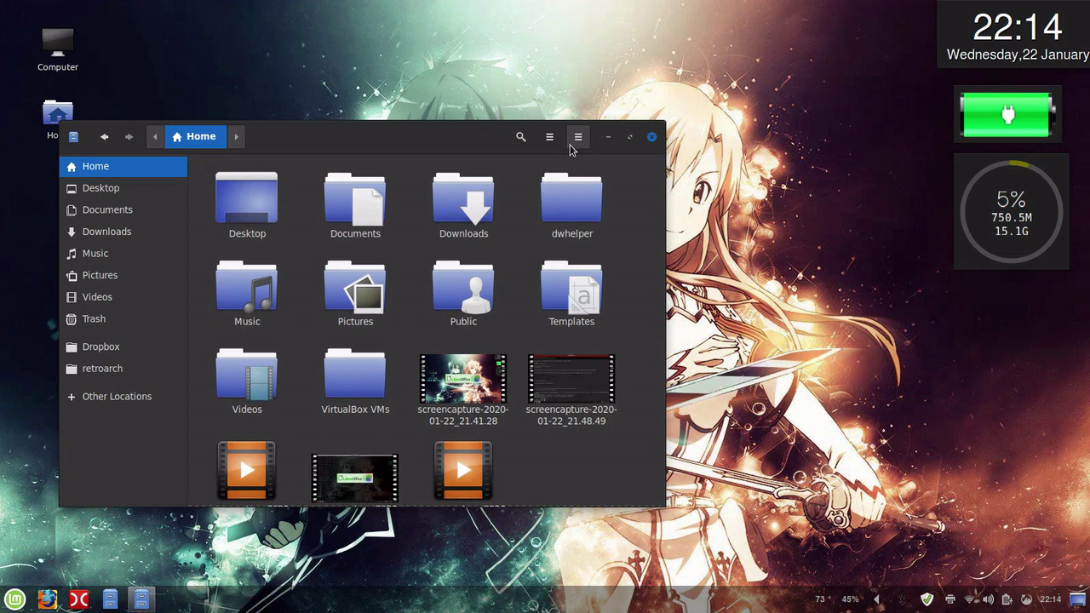
click(653, 137)
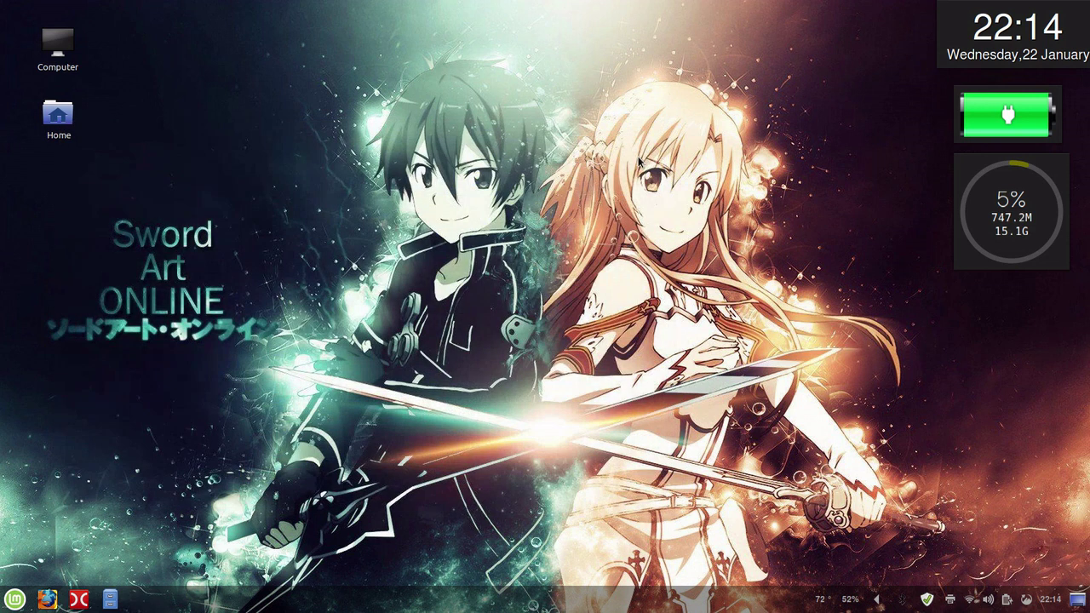
Open Software Sources from the Administration menu and authenticate with the password.
click(877, 600)
click(856, 599)
click(10, 601)
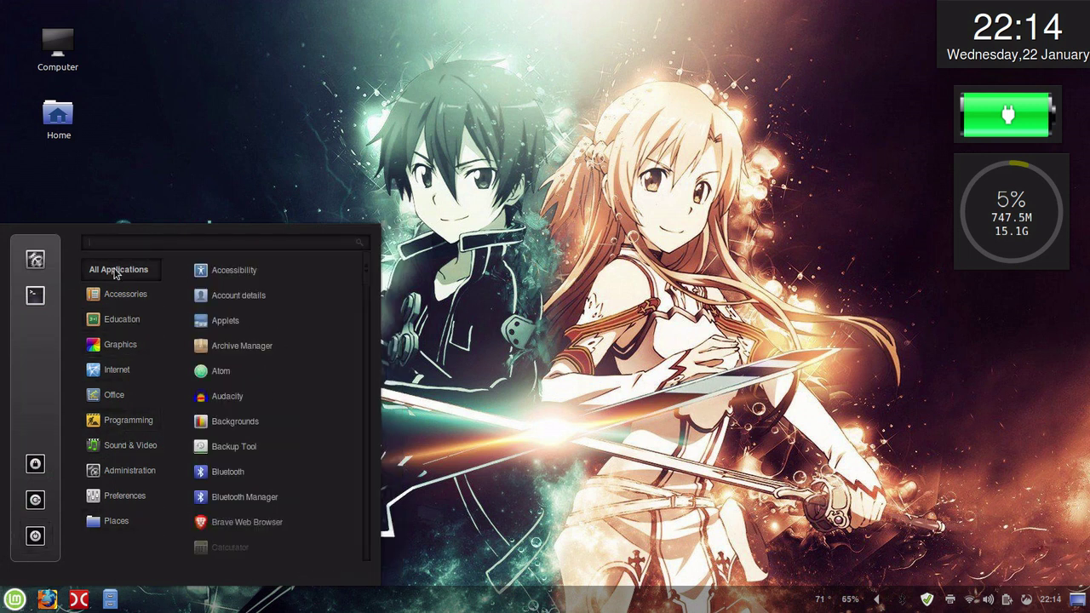
mouse_move(137, 470)
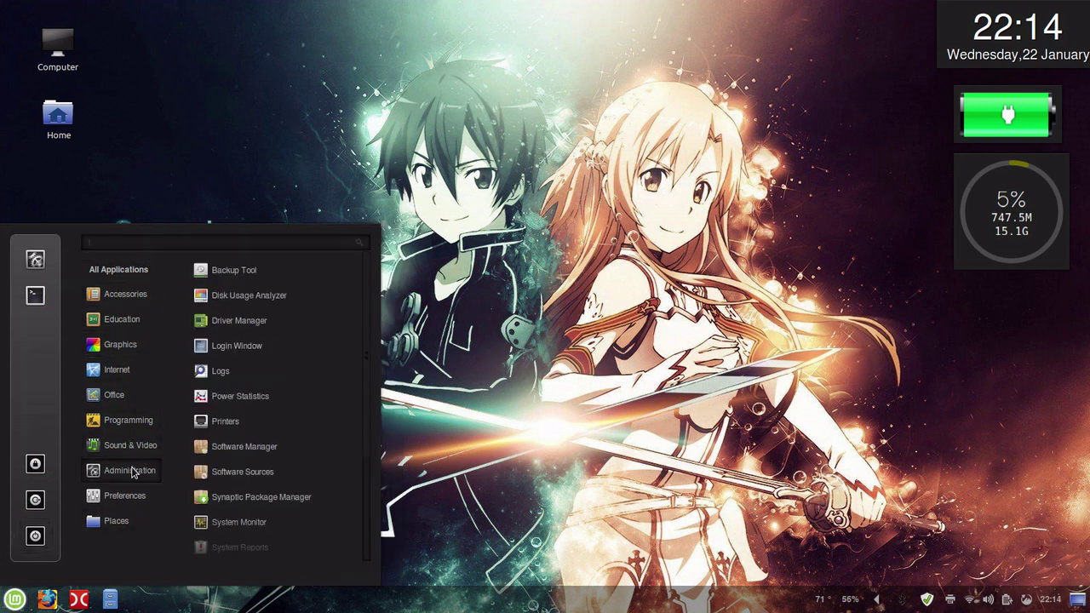
click(234, 478)
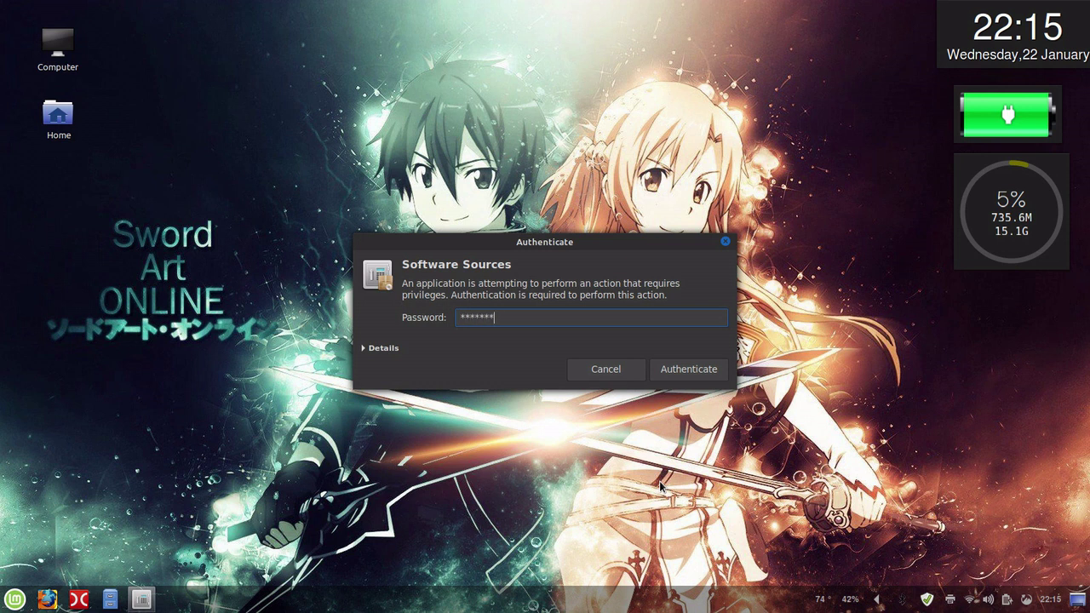
key(Return)
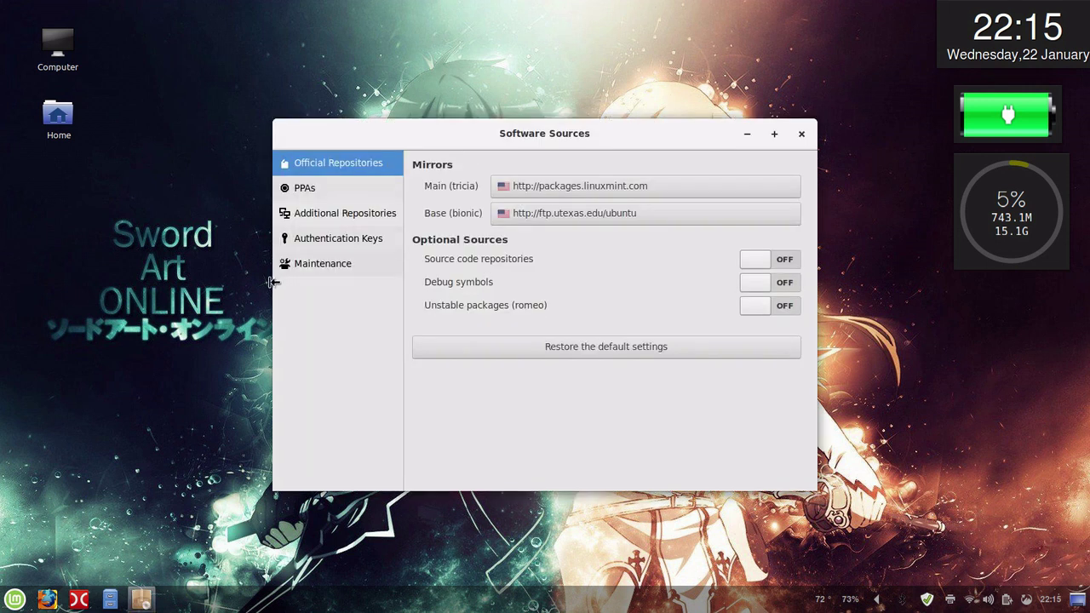
Confirm the otto-kesselgulasch/gimp PPA is listed, close Software Sources, and open Update Manager.
click(304, 188)
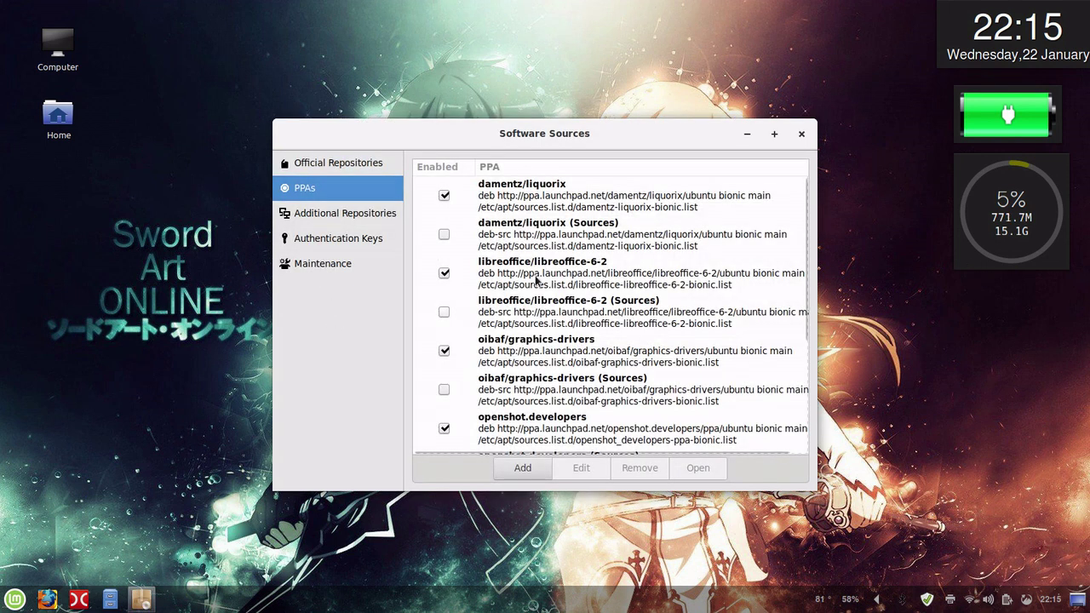
scroll(538, 298, down, 3)
scroll(540, 323, down, 2)
click(522, 468)
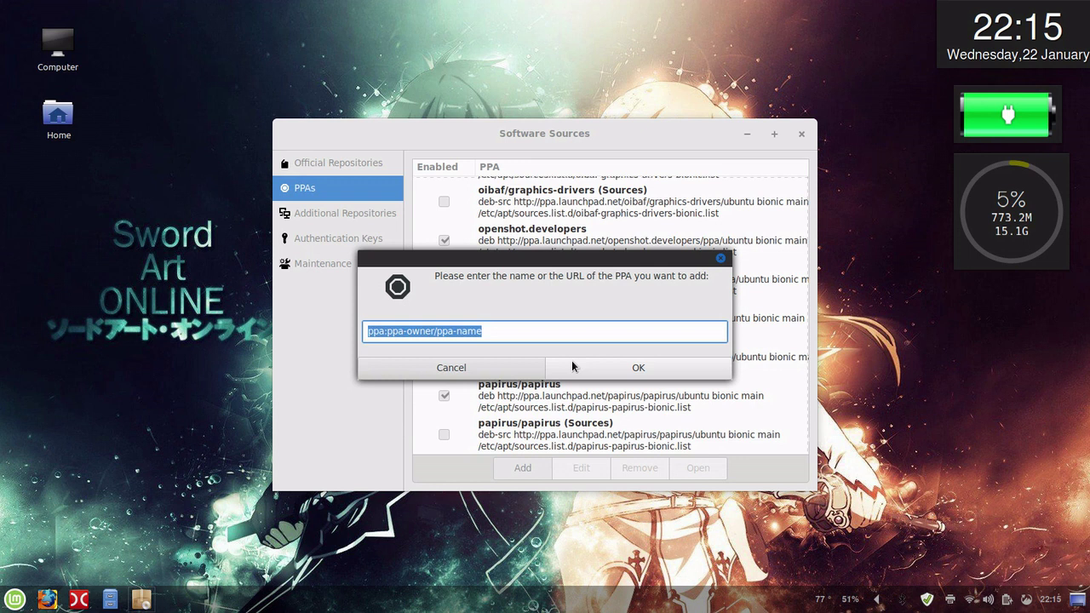
click(481, 368)
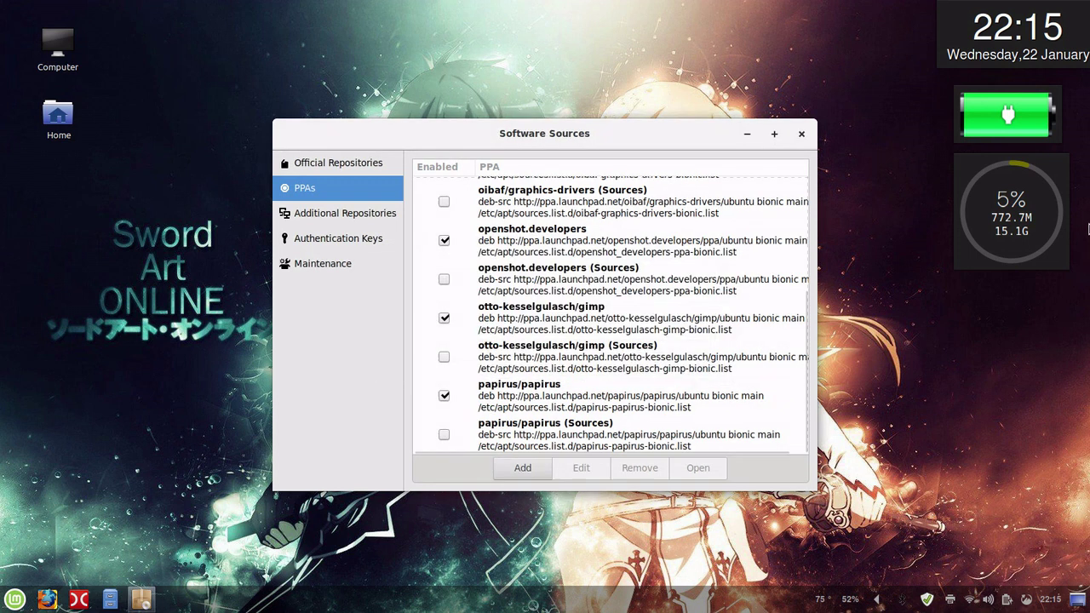
scroll(728, 361, up, 3)
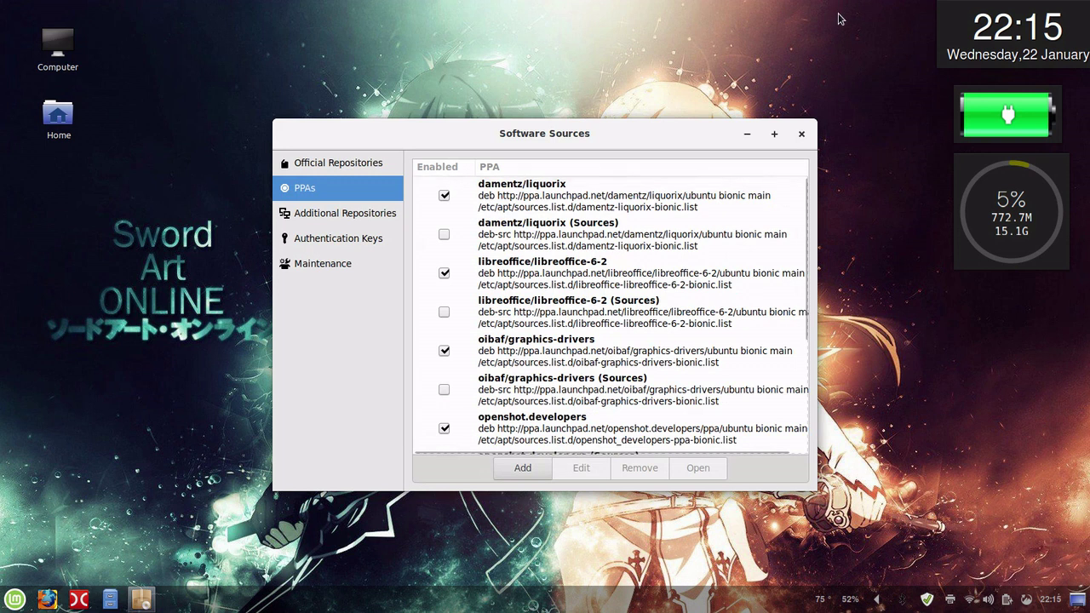
click(802, 135)
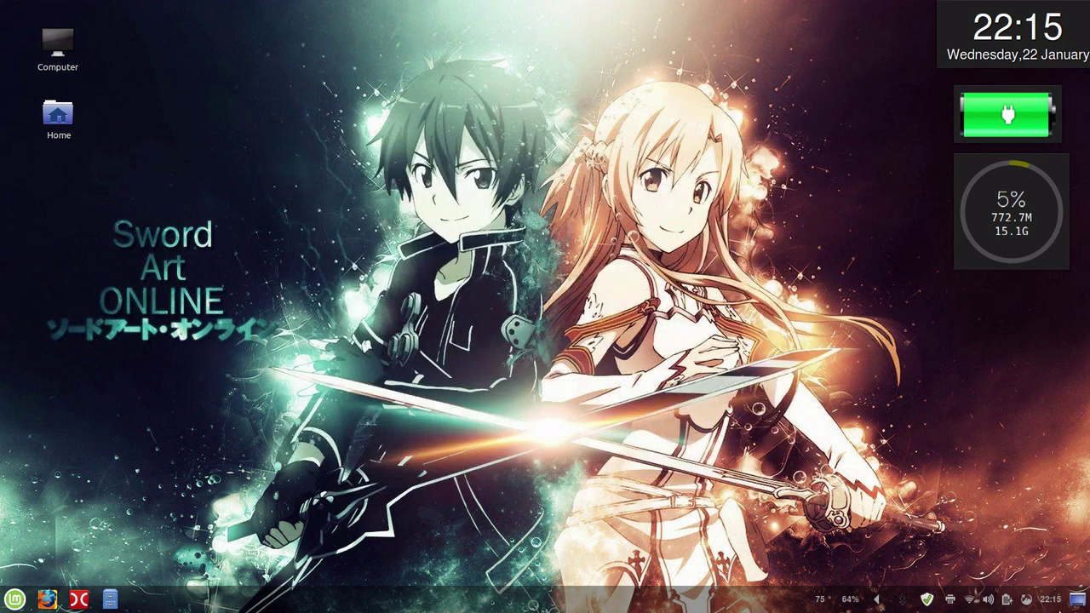
click(926, 602)
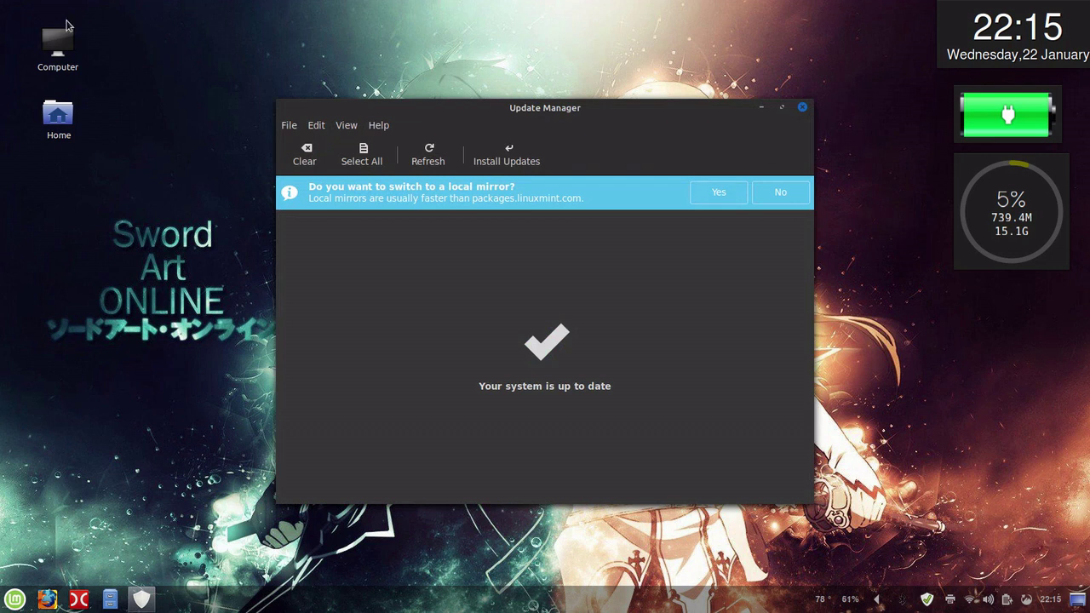